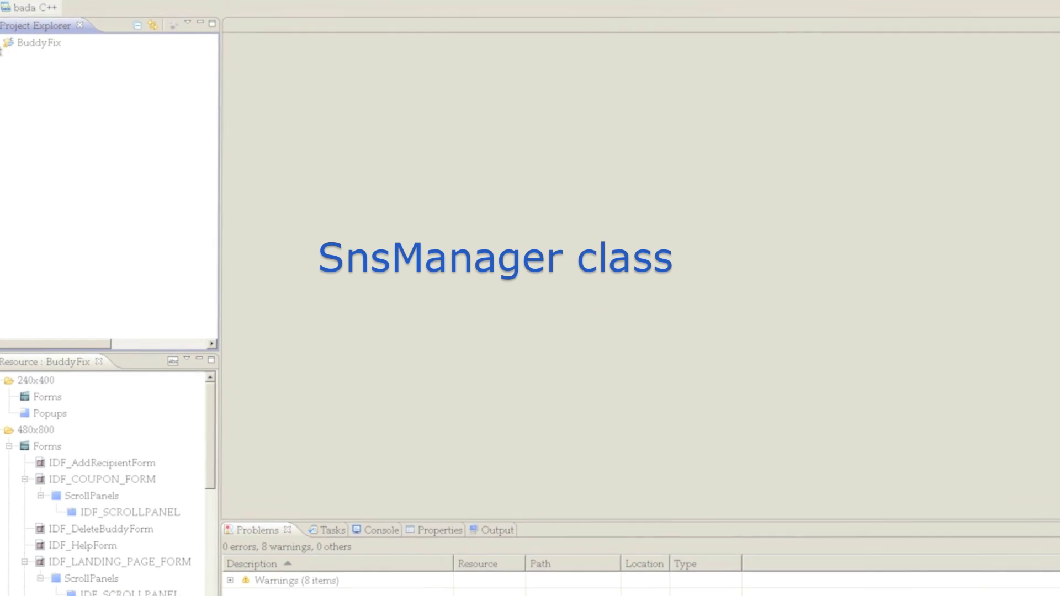
# Expand inc > Managers in Project Explorer and open the SnsManager.h header.
pyautogui.click(10, 113)
pyautogui.click(26, 131)
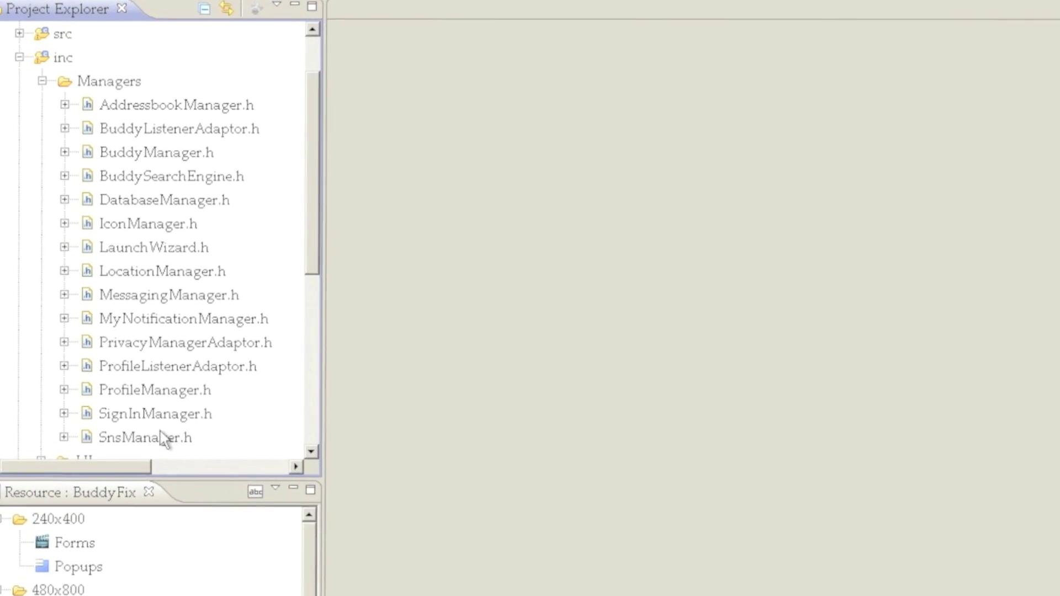
pyautogui.doubleClick(131, 409)
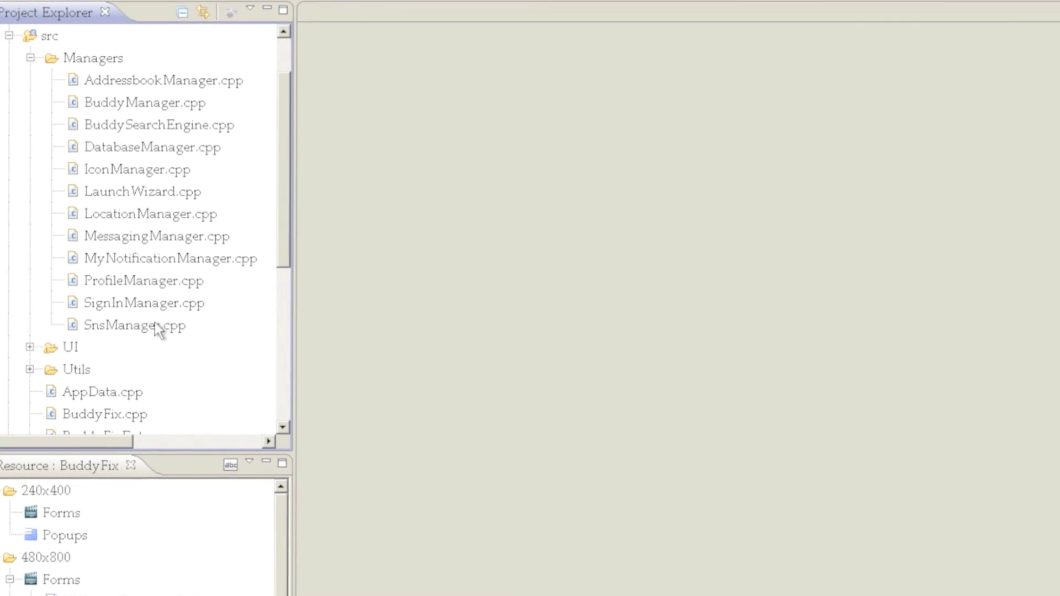
# Open src > Managers > SnsManager.cpp to show its Construct method.
pyautogui.doubleClick(125, 315)
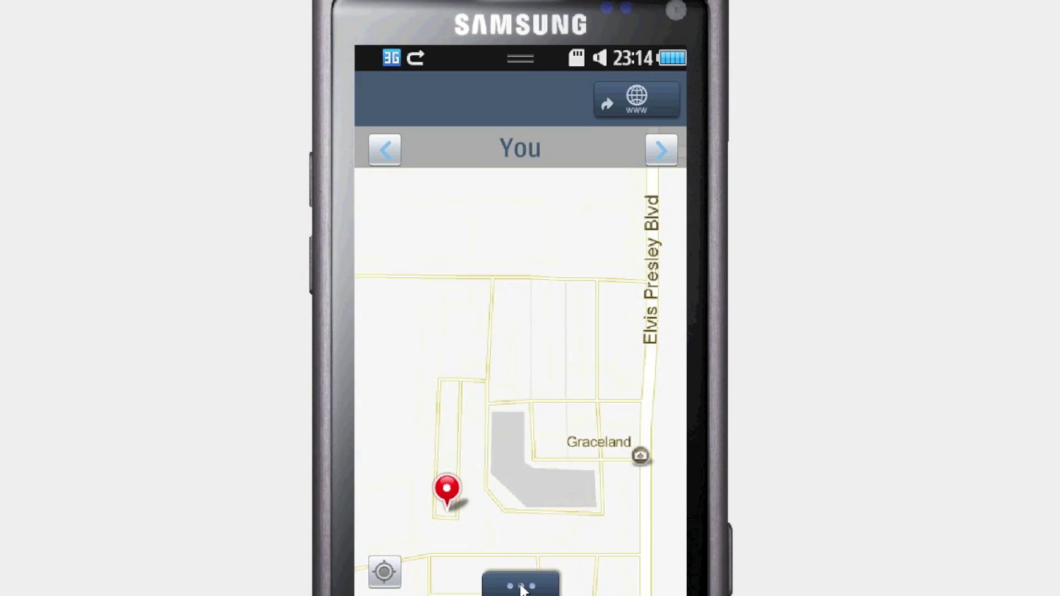
# Enable Facebook under Social Networking Accounts in BuddyFix settings and start entering the login email.
pyautogui.click(447, 566)
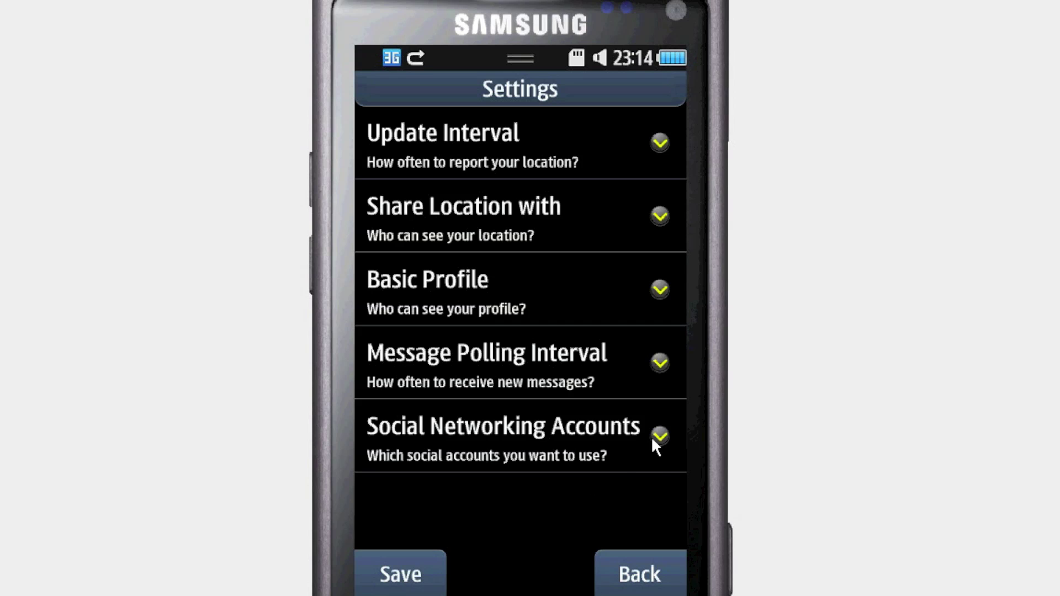
pyautogui.click(657, 433)
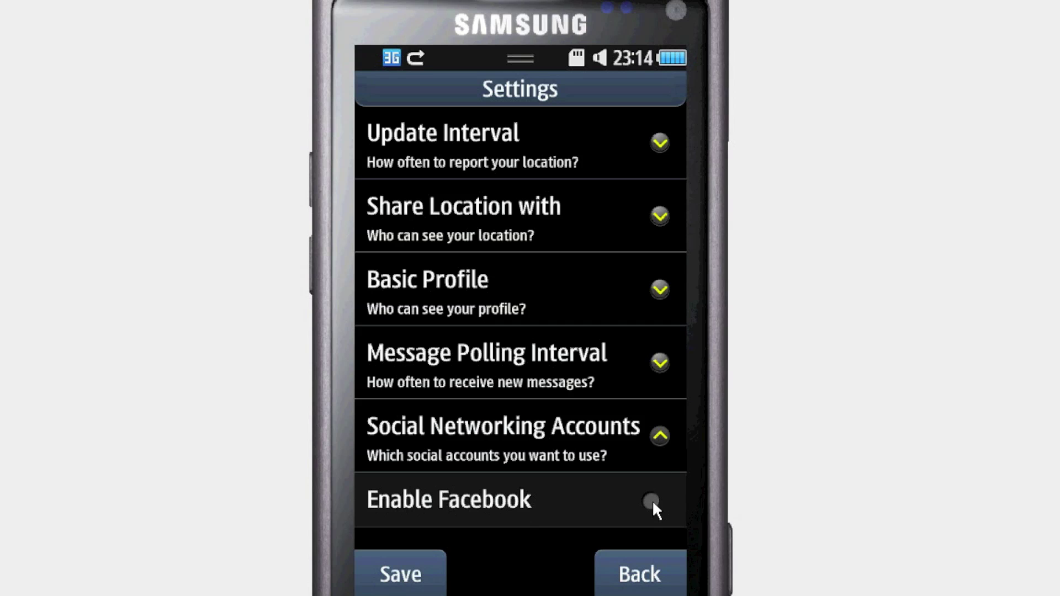
pyautogui.click(652, 501)
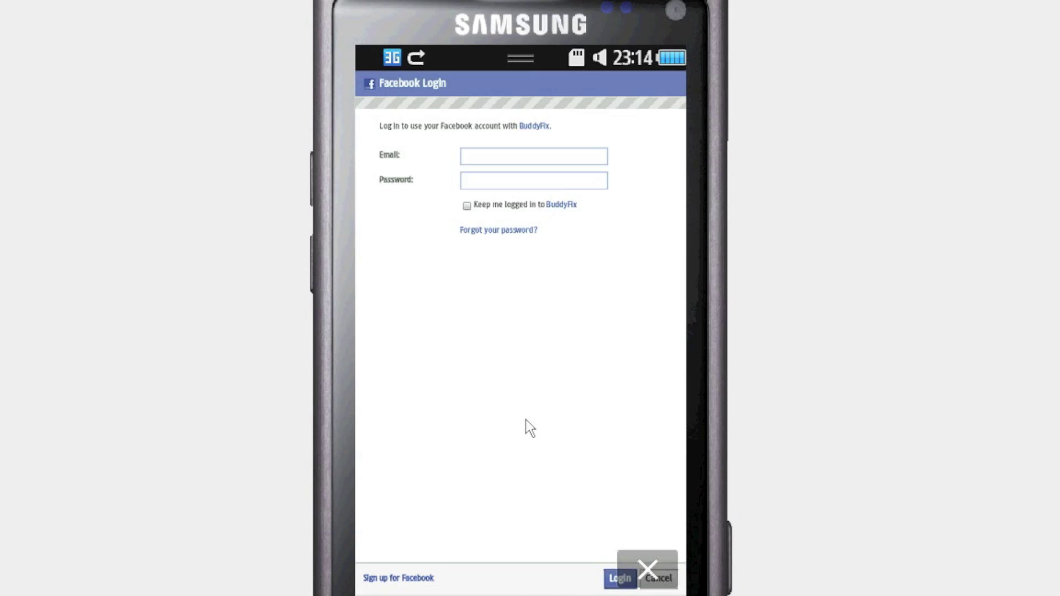
pyautogui.click(507, 161)
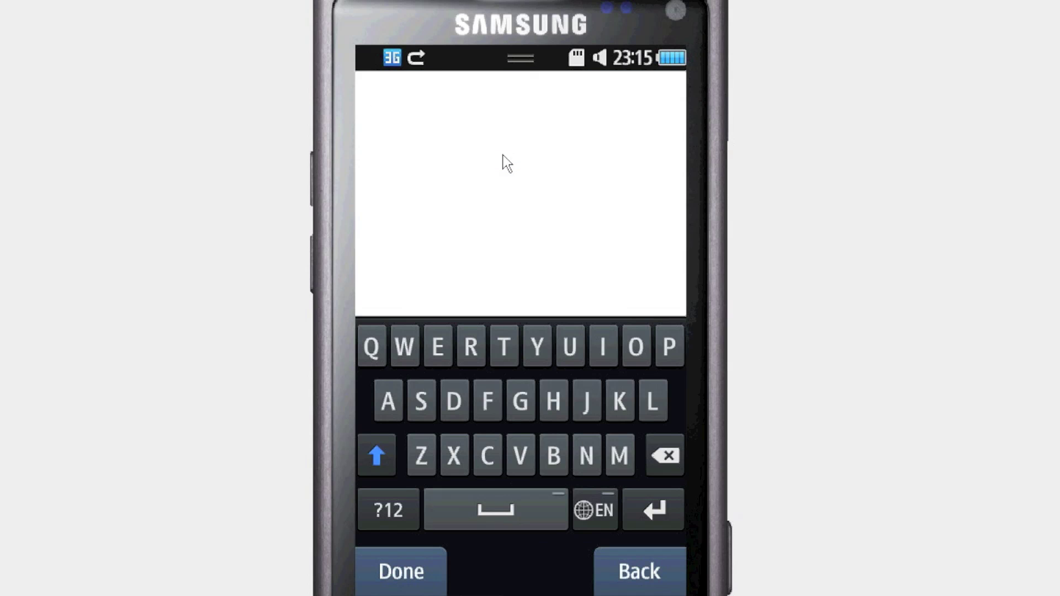
pyautogui.write('b')
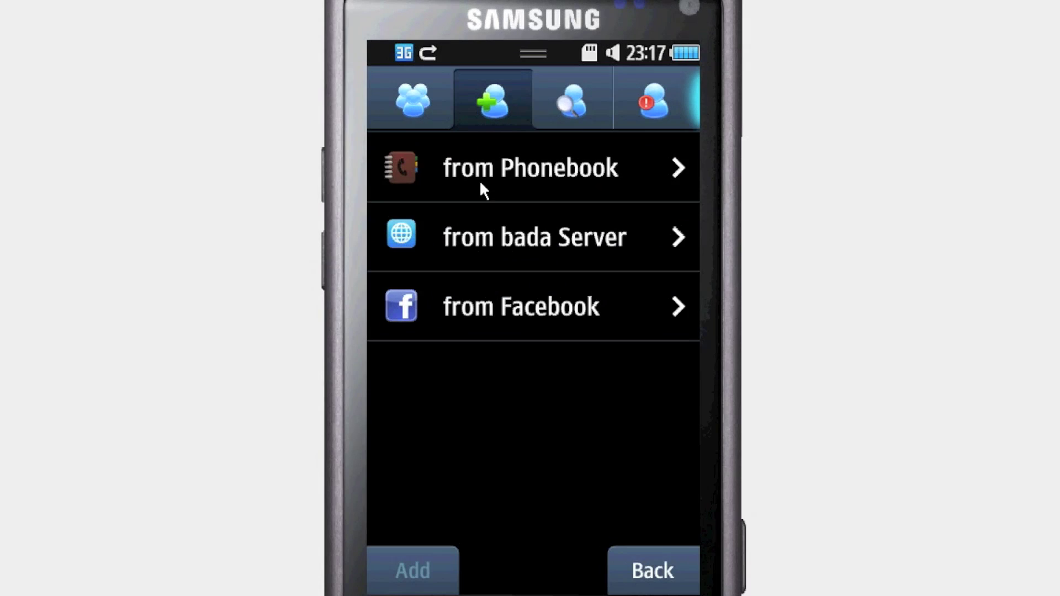
# Add buddies from Facebook friends and use 'Share my location' on a buddy's wall.
pyautogui.click(524, 313)
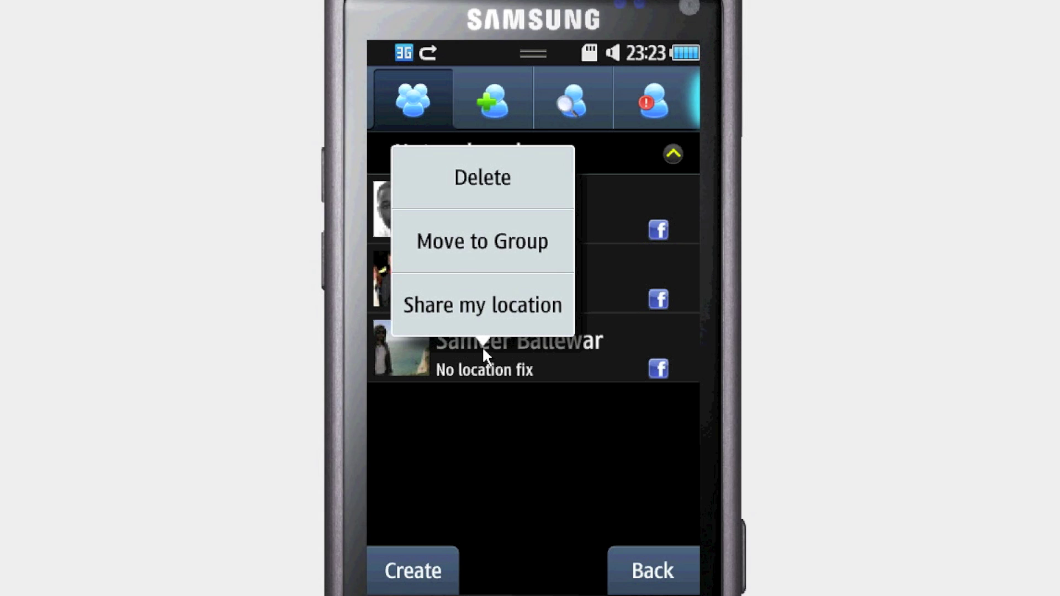
pyautogui.click(486, 308)
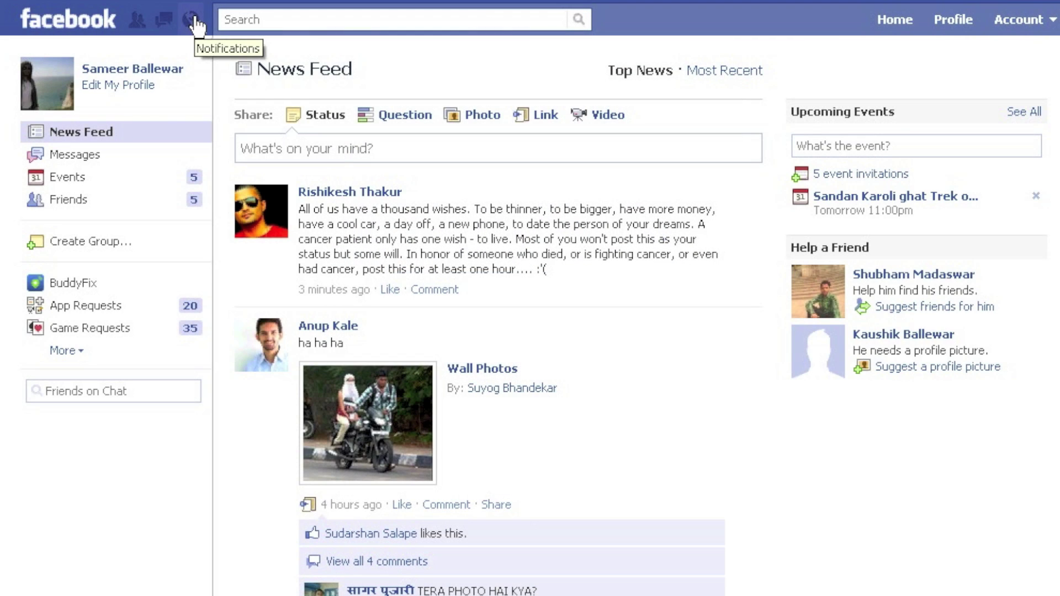
pyautogui.click(191, 20)
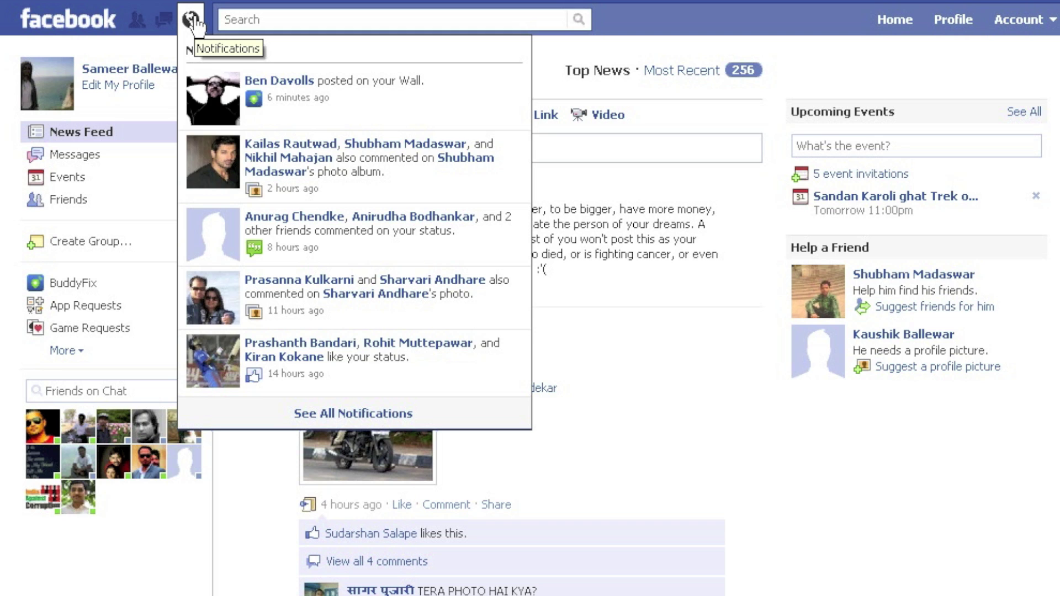
# Open the newest wall-post notification and follow its location map link.
pyautogui.click(284, 97)
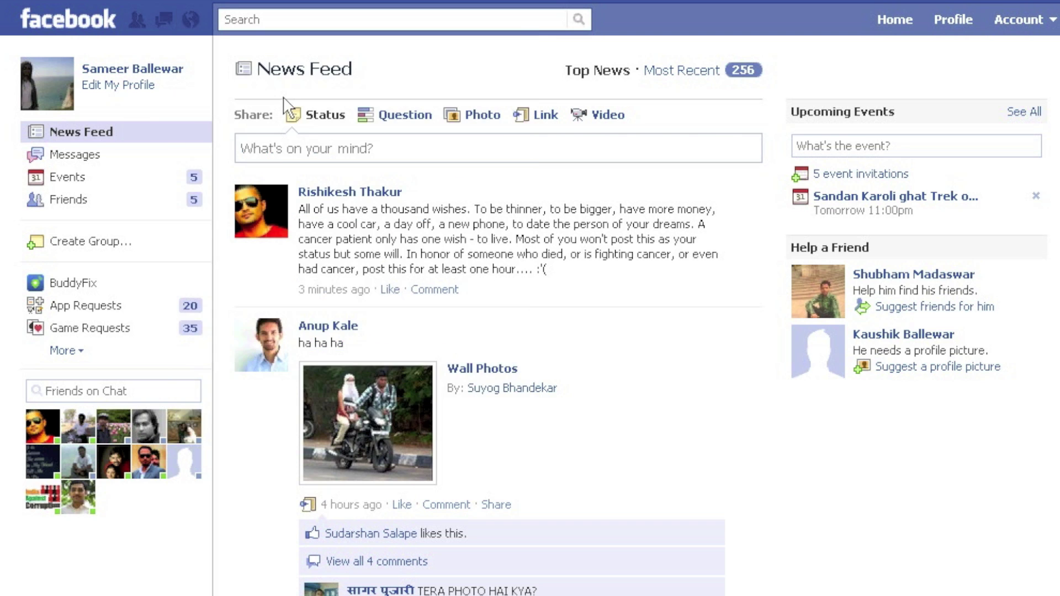
pyautogui.click(321, 133)
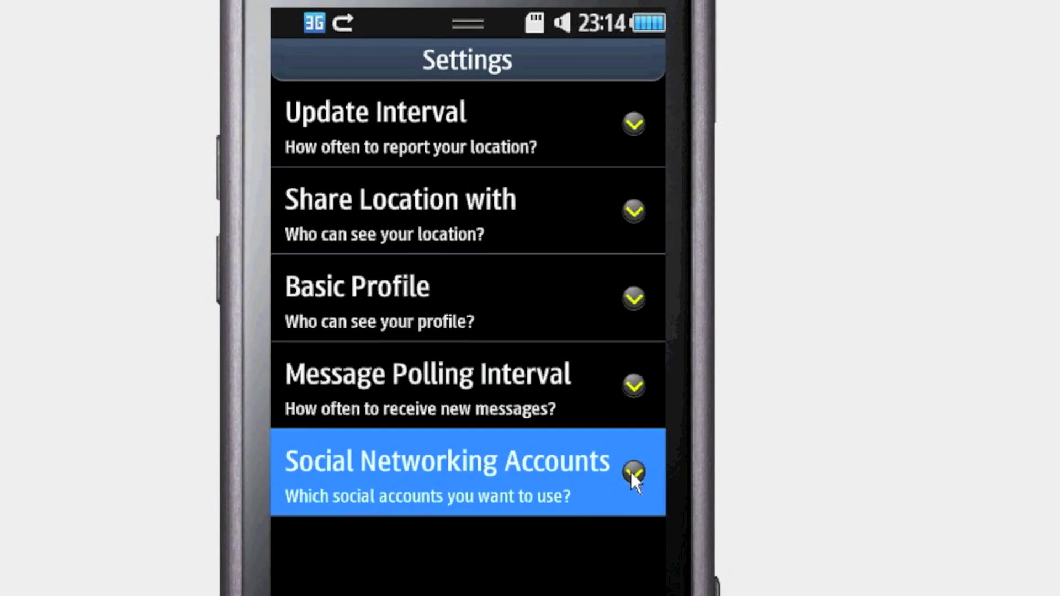
# Re-tick Enable Facebook under Social Networking Accounts and share your location with a buddy.
pyautogui.click(631, 471)
pyautogui.click(636, 533)
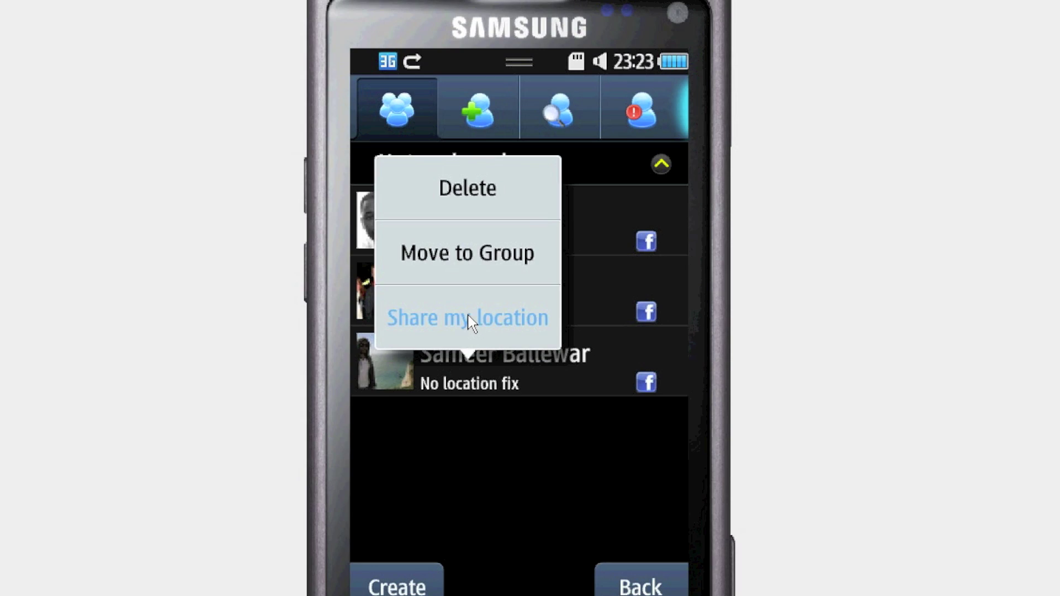
pyautogui.click(472, 318)
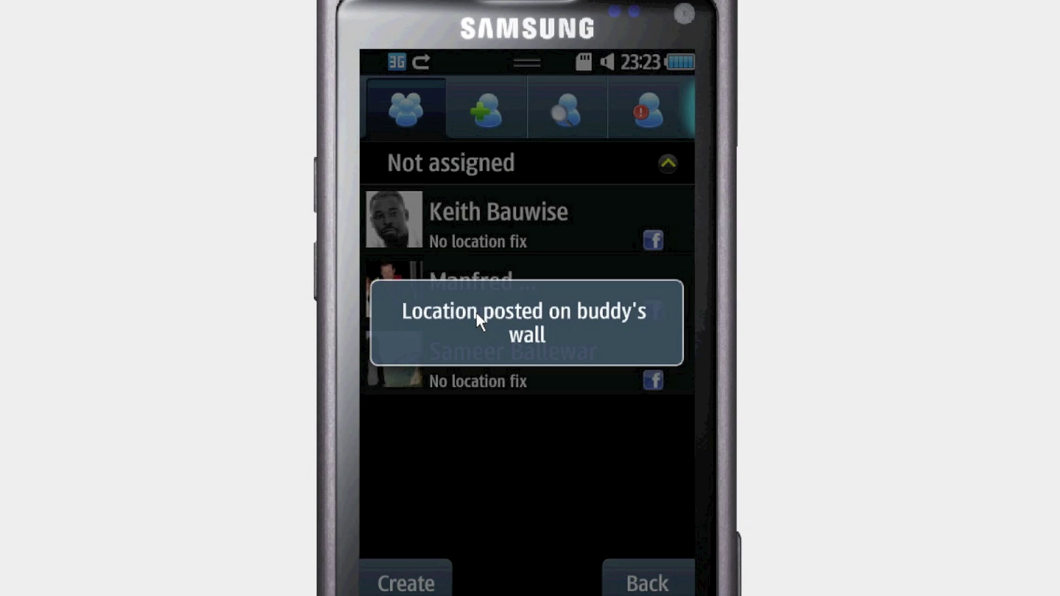